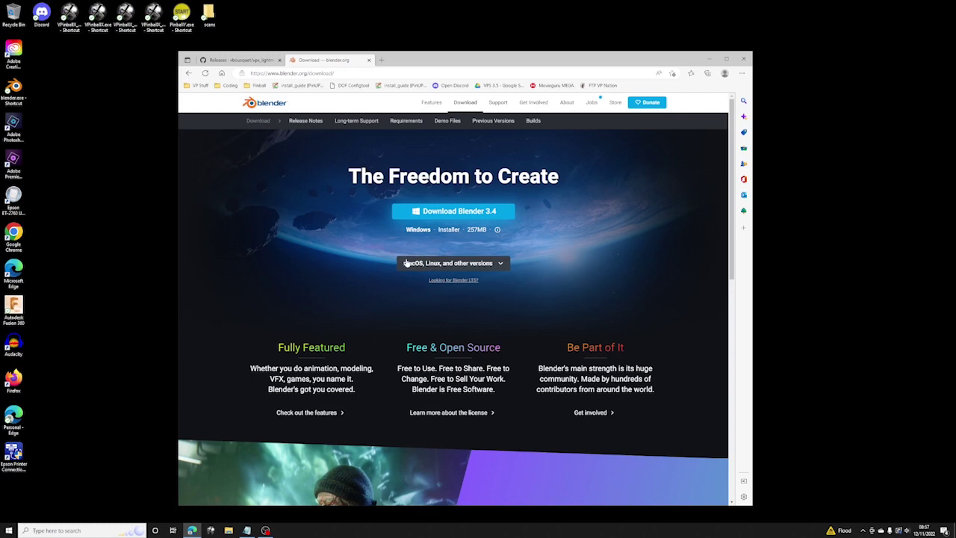
# - Download blender-3.4.0-windows-x64.msi from the blender.org download page
pyautogui.click(467, 212)
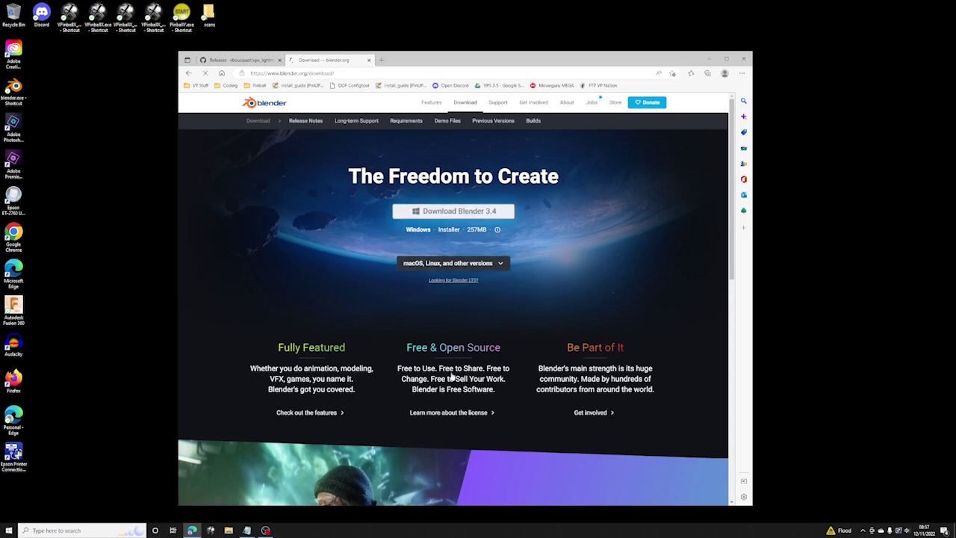
pyautogui.scroll(-4, 543, 374)
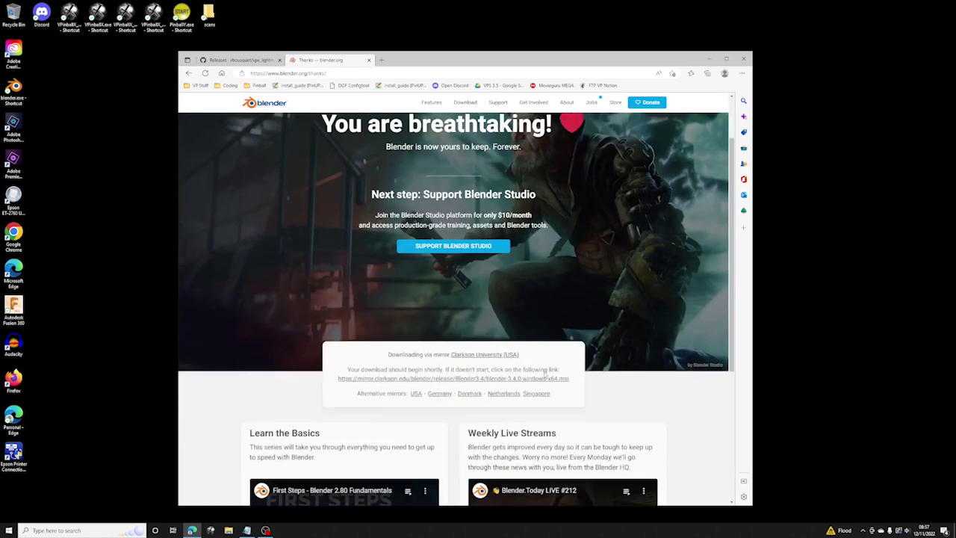
pyautogui.scroll(4, 543, 371)
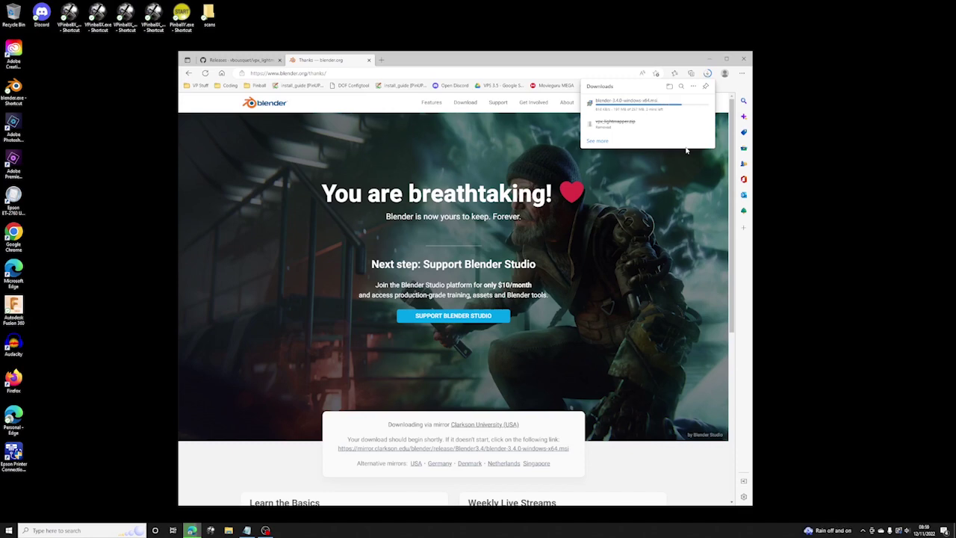
# - Run the Blender 3.4 msi from Downloads, accept the license, and install with default features
pyautogui.click(669, 86)
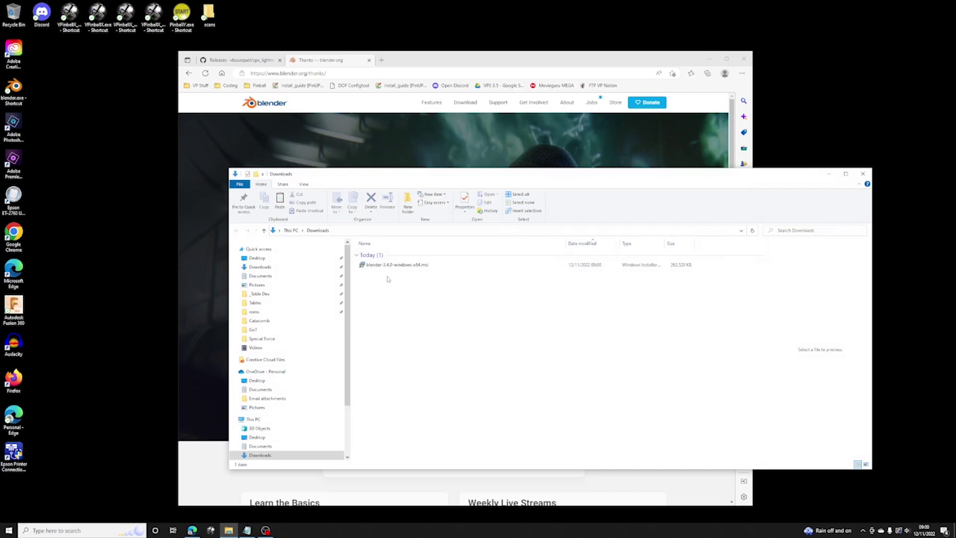
pyautogui.doubleClick(389, 265)
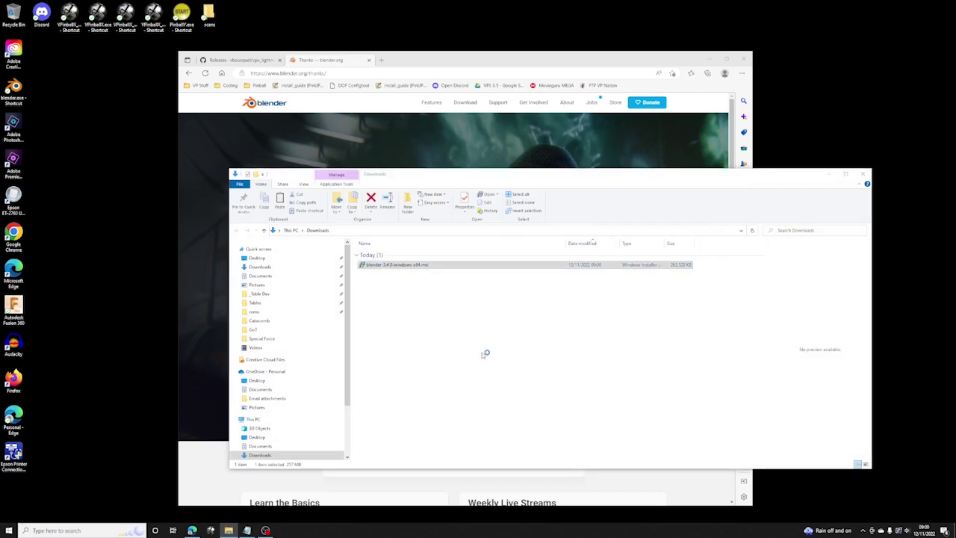
pyautogui.click(515, 323)
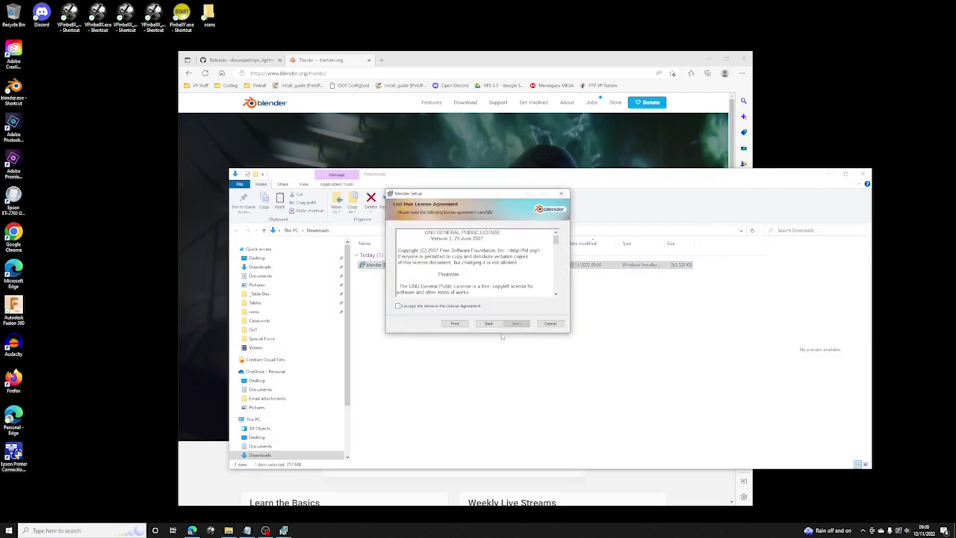
pyautogui.click(413, 306)
pyautogui.click(520, 323)
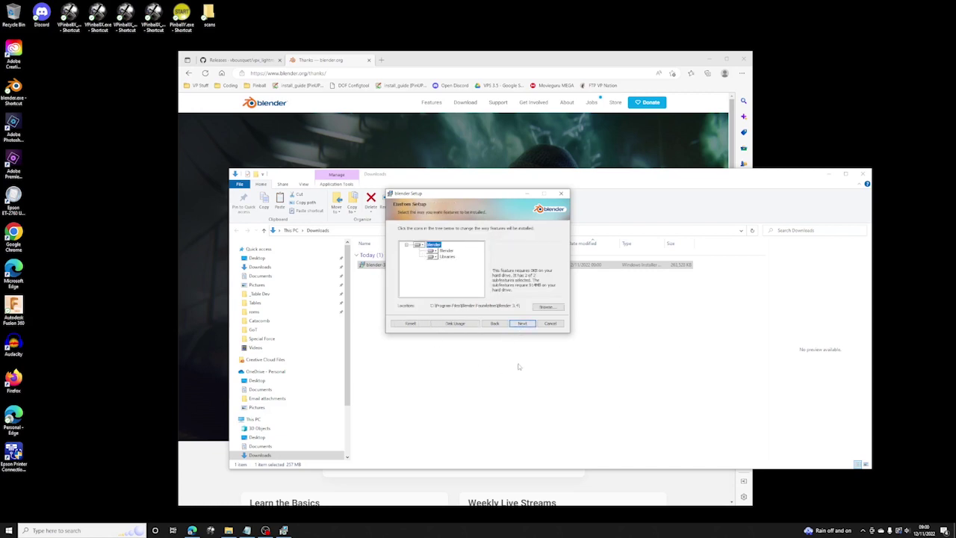
pyautogui.click(522, 324)
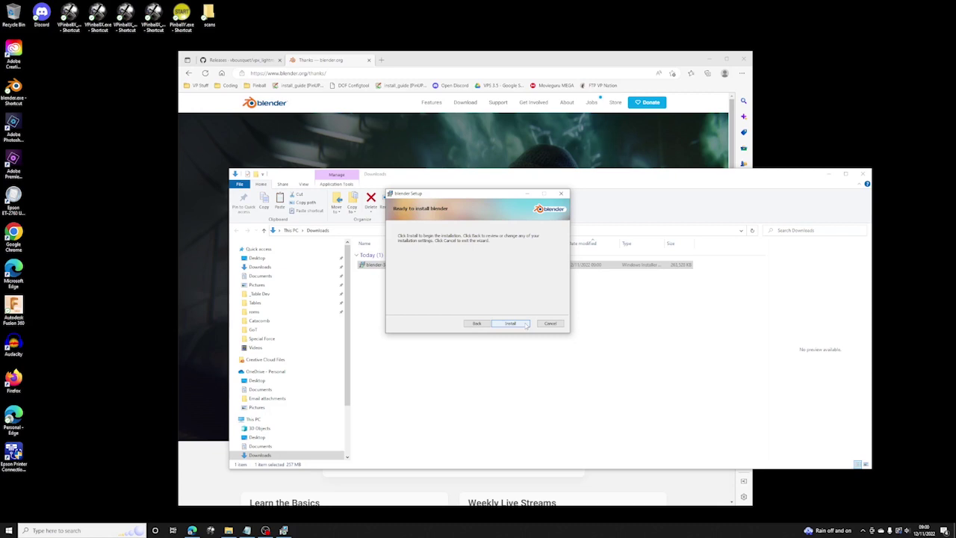
pyautogui.click(510, 323)
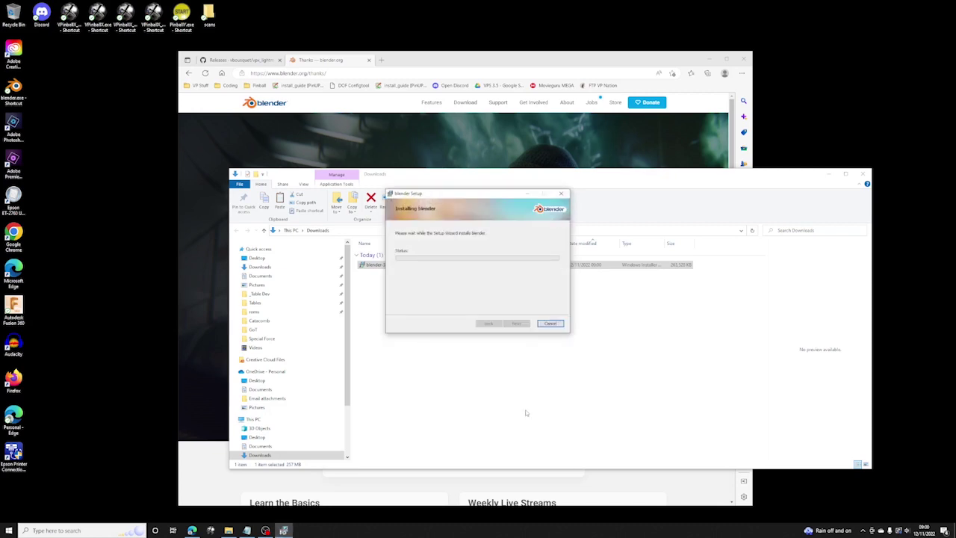
pyautogui.click(516, 324)
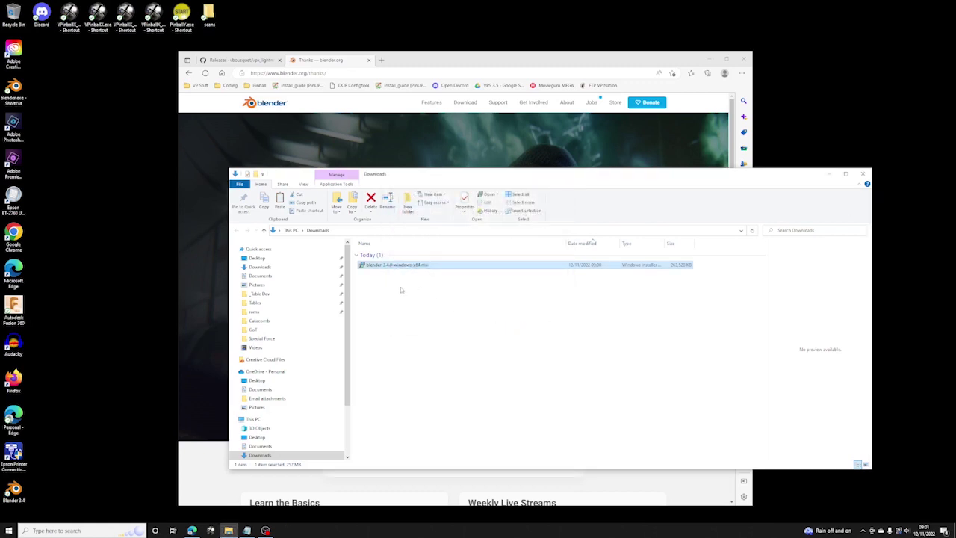
# - Drag the Blender 3.4 desktop shortcut into the first icon column
pyautogui.click(79, 108)
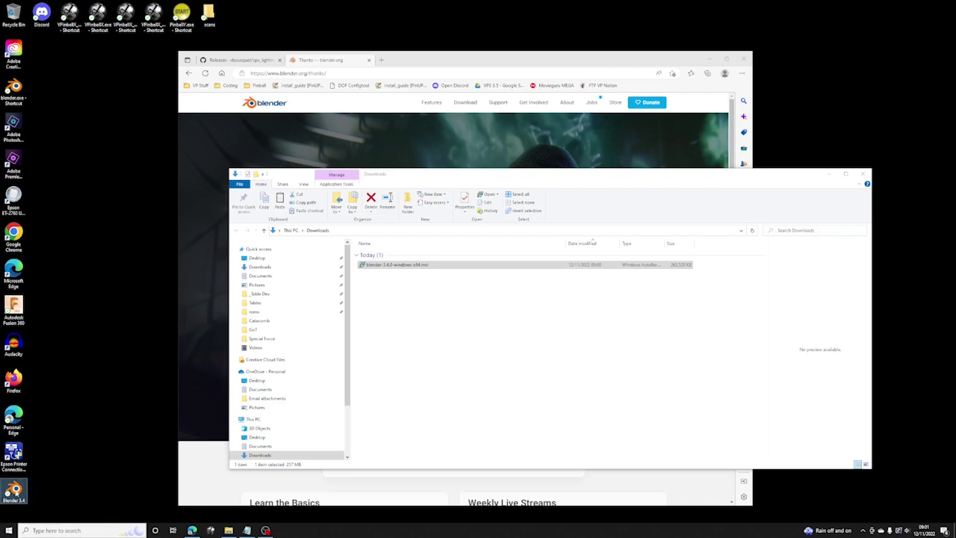
pyautogui.moveTo(13, 490); pyautogui.dragTo(13, 15)
pyautogui.moveTo(42, 88); pyautogui.dragTo(13, 88)
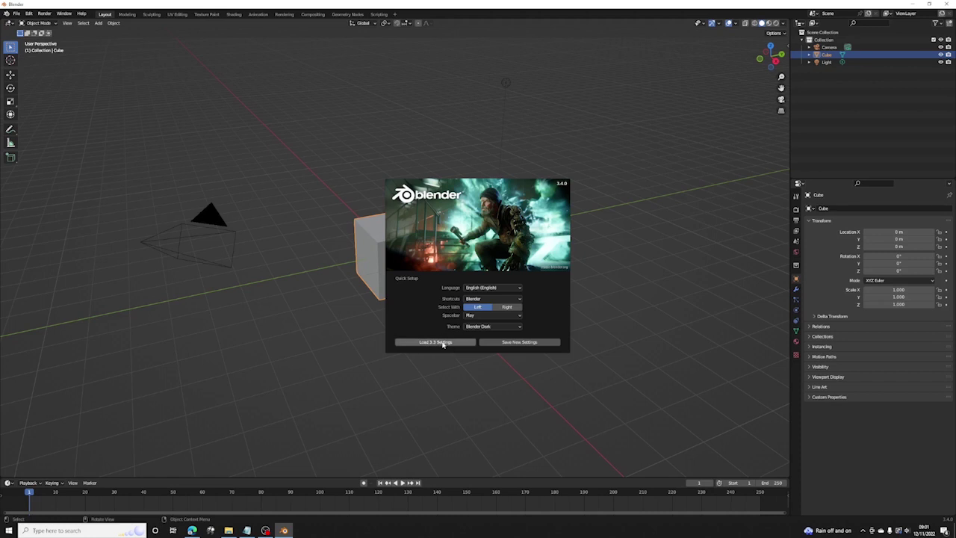
# - Choose 'Load 3.3 Settings', dismiss the splash, then quit choosing Don't Save
pyautogui.click(442, 342)
pyautogui.click(507, 354)
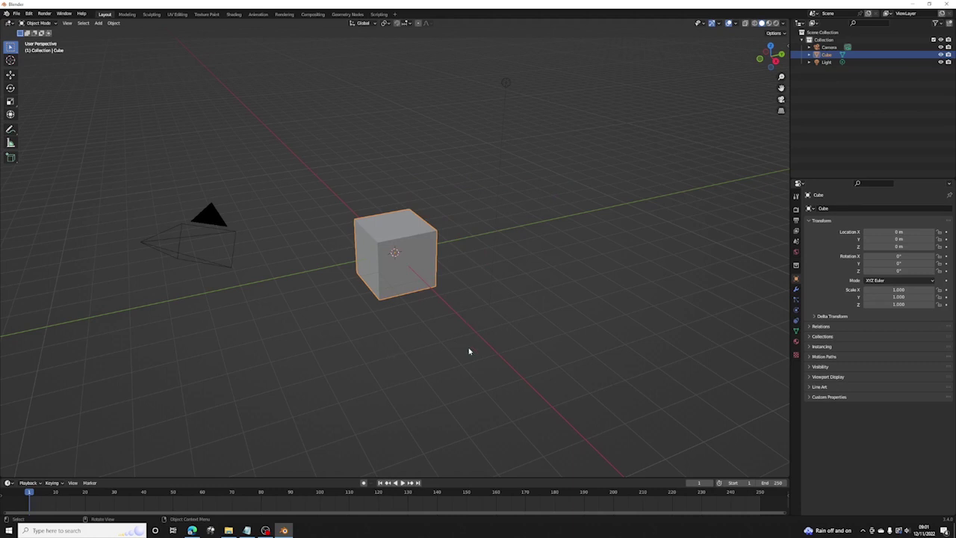
pyautogui.click(405, 352)
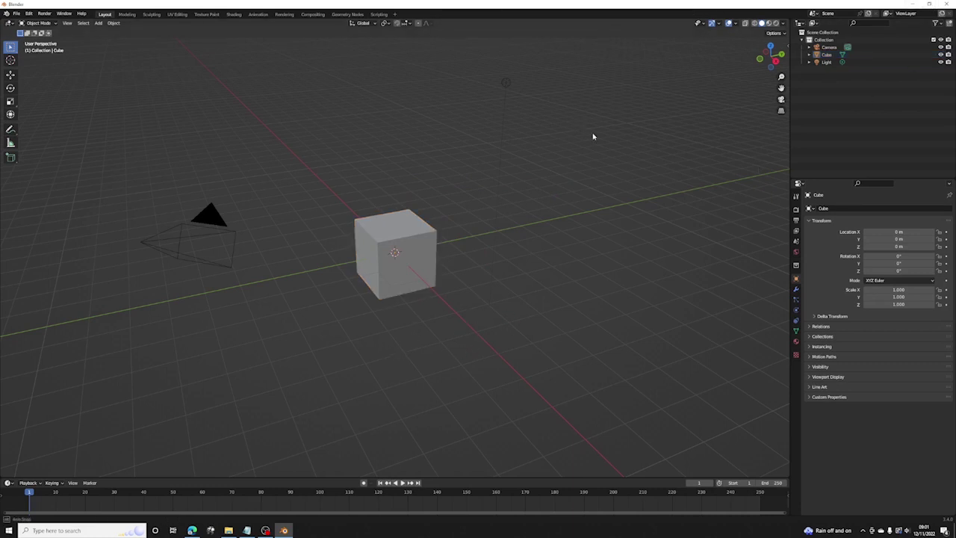
pyautogui.moveTo(593, 137); pyautogui.dragTo(572, 122, button='middle')
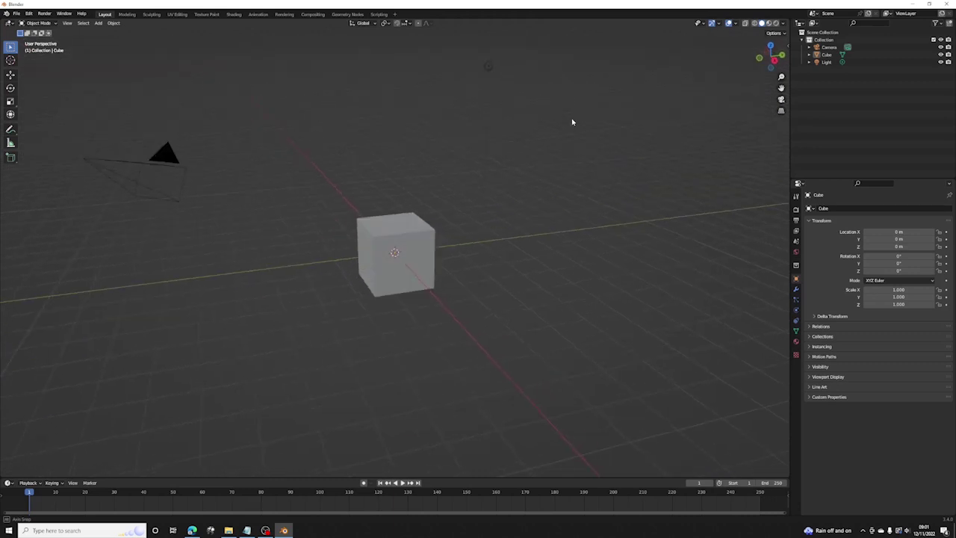
pyautogui.click(949, 5)
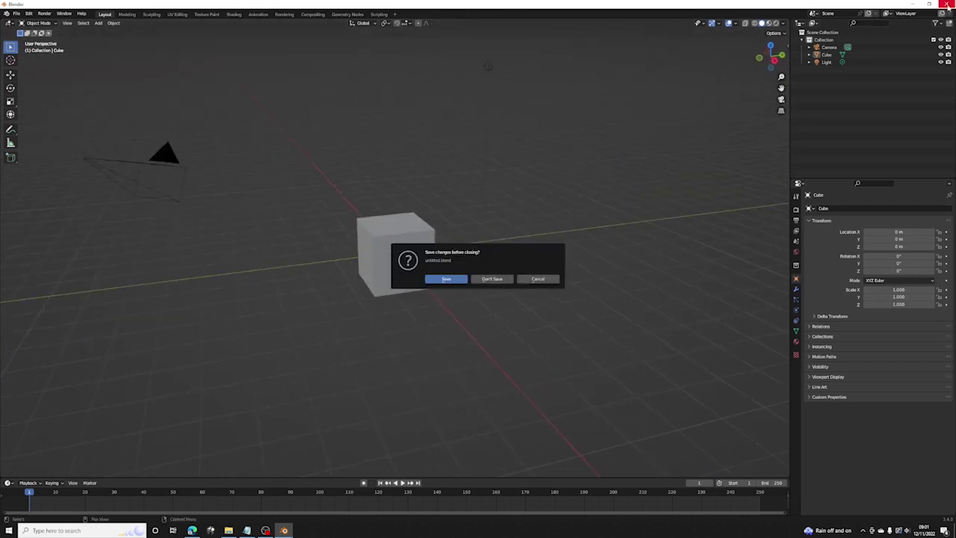
pyautogui.click(492, 278)
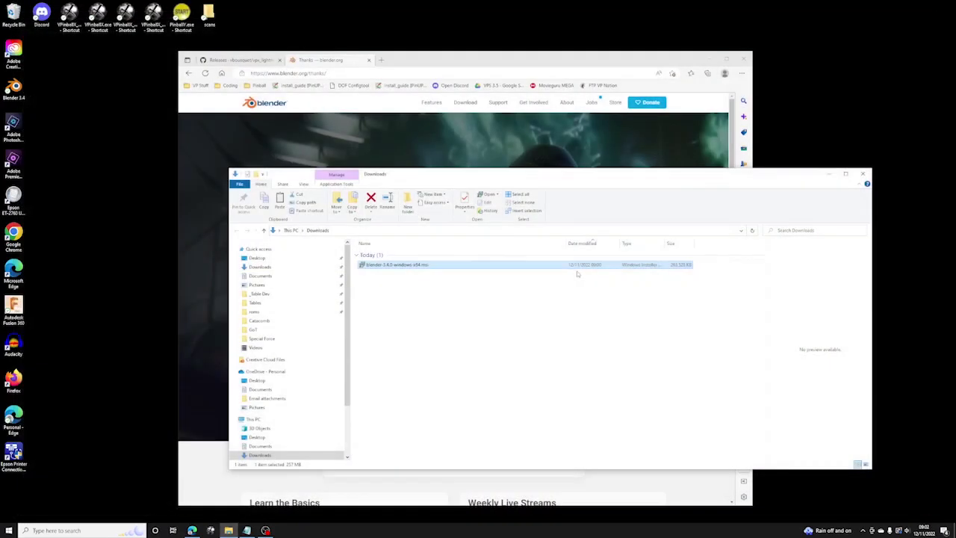
# - Switch to the vpx_lightmapper GitHub repository and open its Releases list
pyautogui.click(336, 61)
pyautogui.click(239, 59)
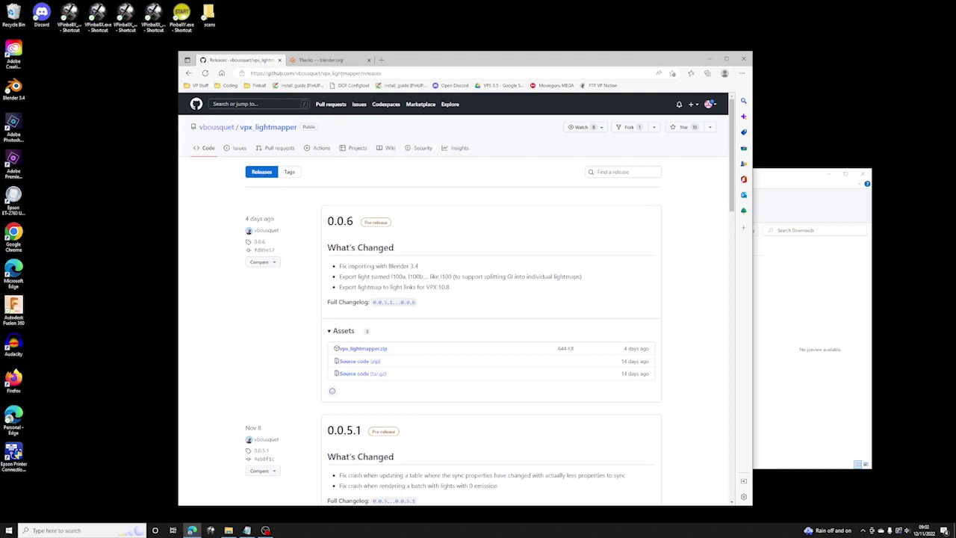
pyautogui.hotkey('ctrl', 'l')
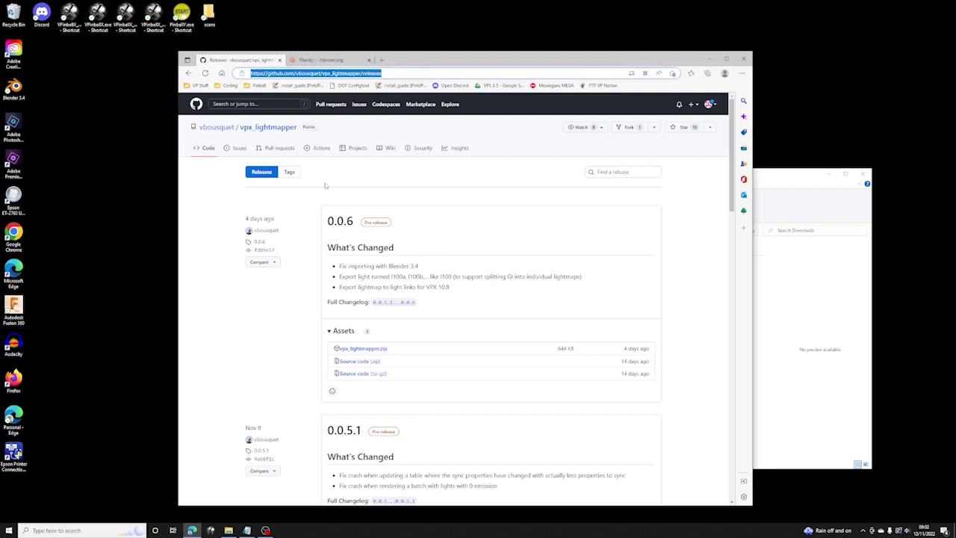
pyautogui.click(284, 136)
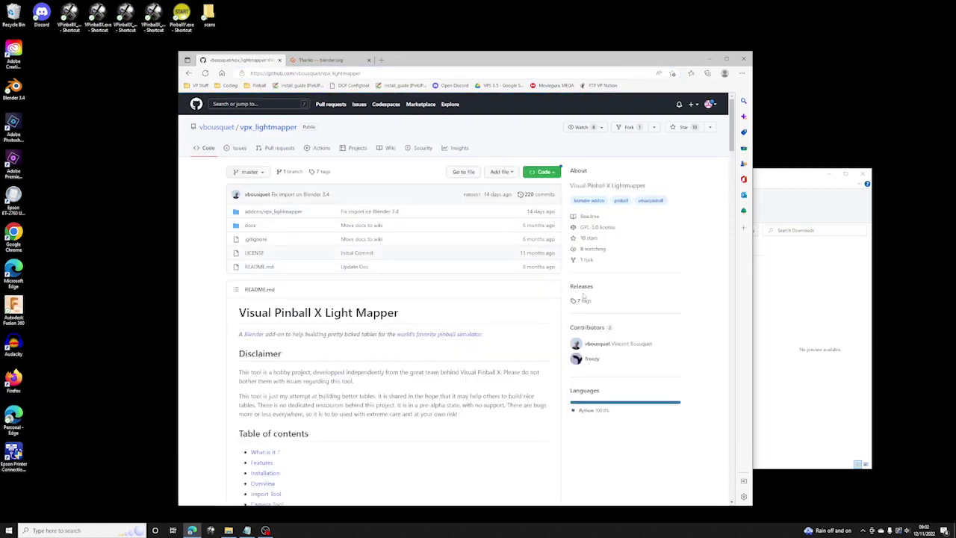
pyautogui.click(581, 287)
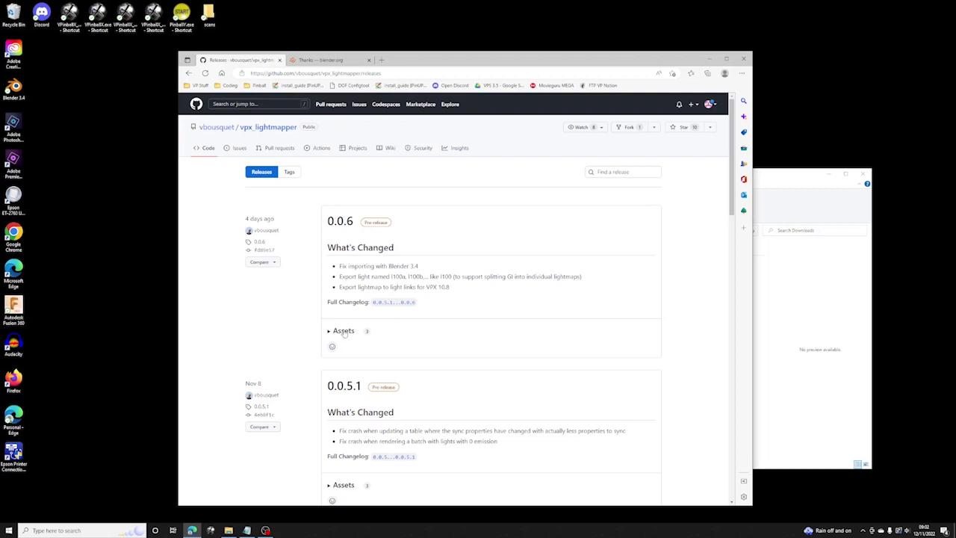
# - Expand the 0.0.6 release assets, download vpx_lightmapper.zip, and confirm it in Downloads
pyautogui.click(344, 331)
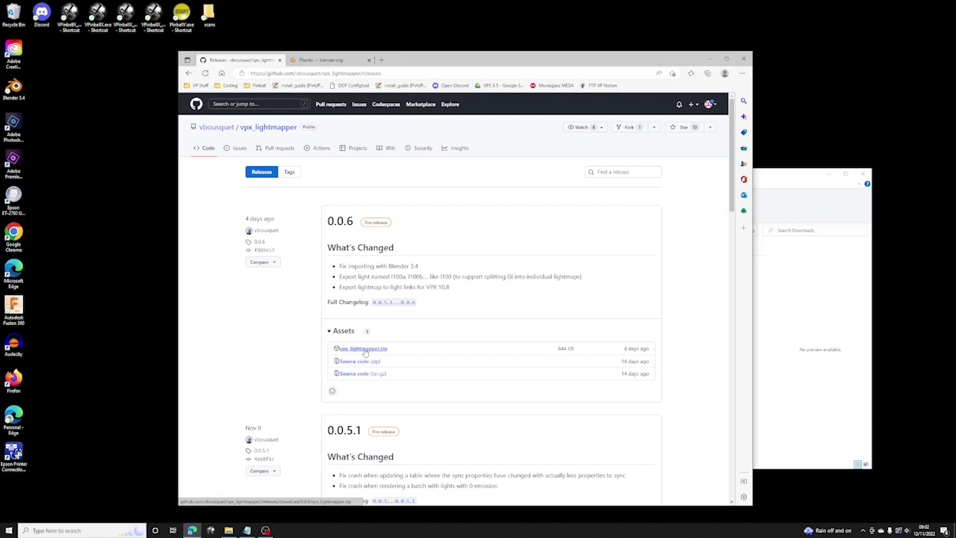
pyautogui.click(364, 349)
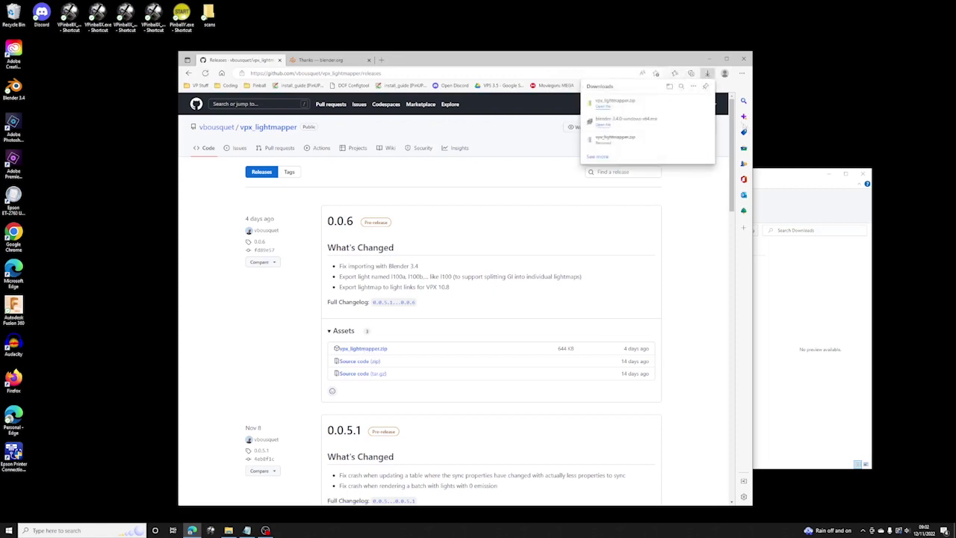
pyautogui.click(787, 173)
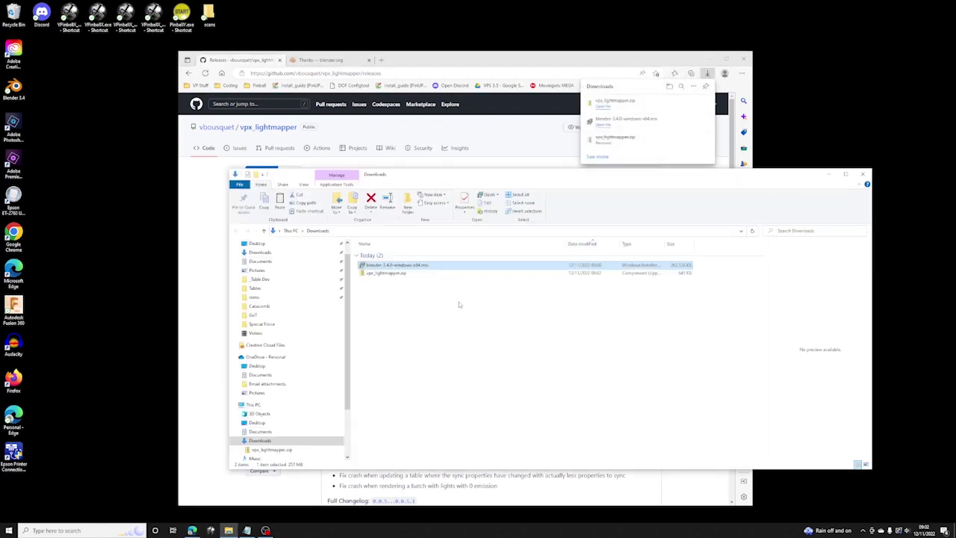
pyautogui.click(681, 60)
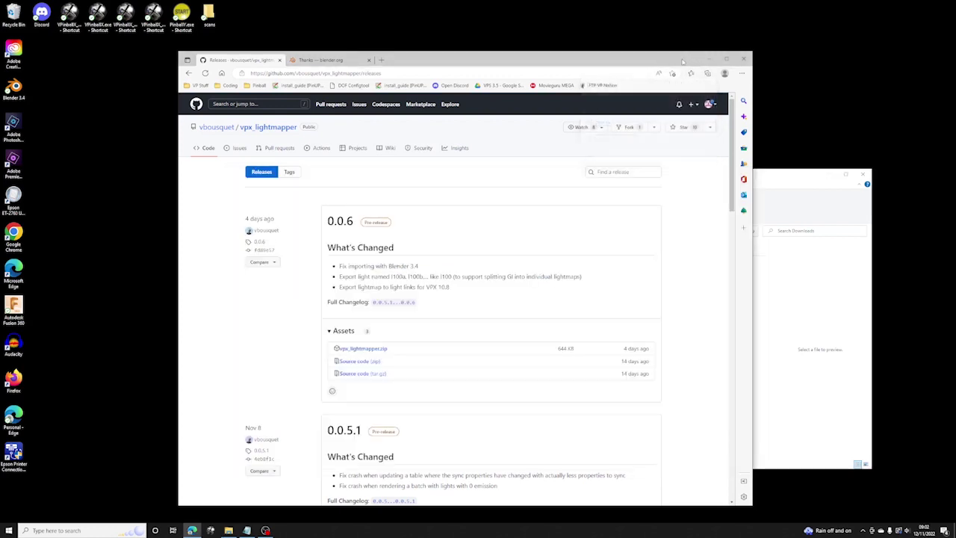
# - Close Edge and relaunch Blender 3.4 from its desktop shortcut, dismissing the splash
pyautogui.click(743, 59)
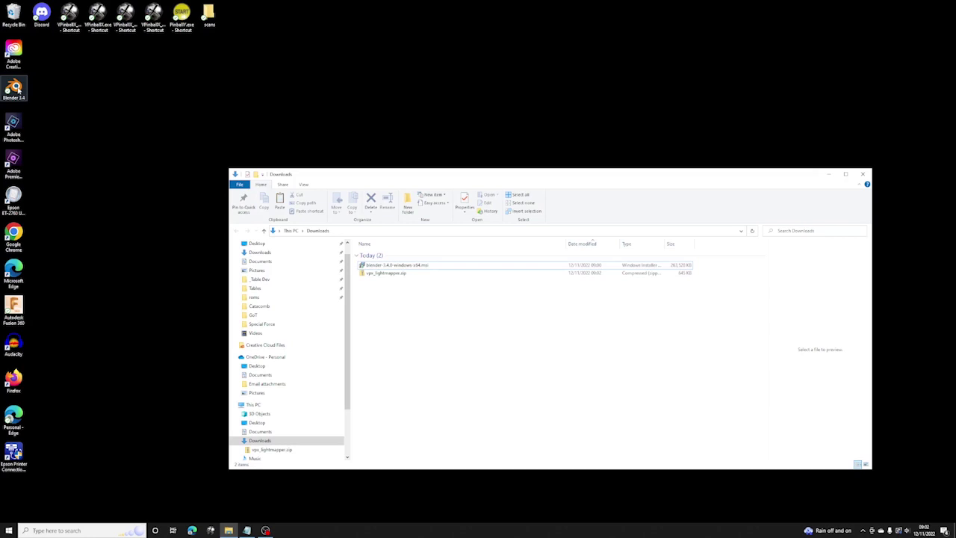
pyautogui.rightClick(16, 88)
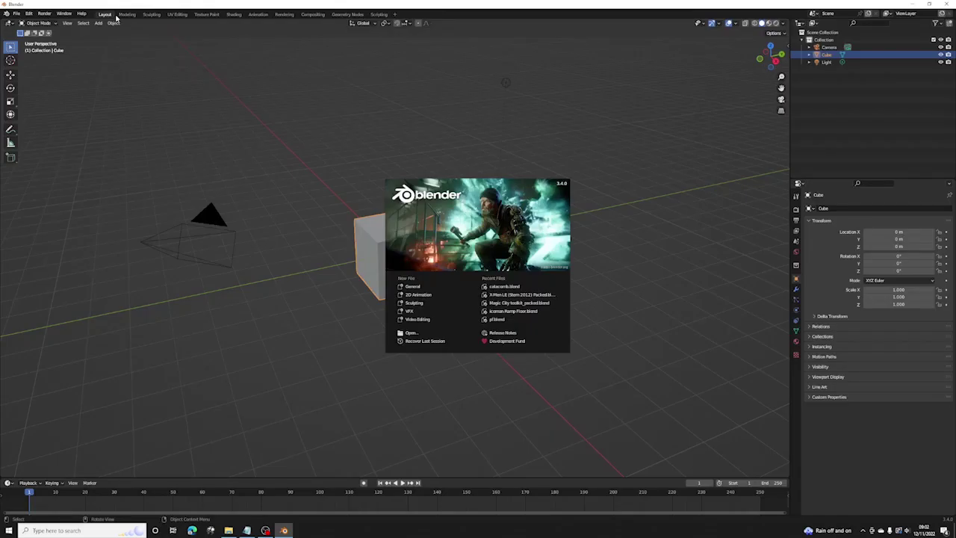
pyautogui.click(17, 15)
pyautogui.click(17, 15)
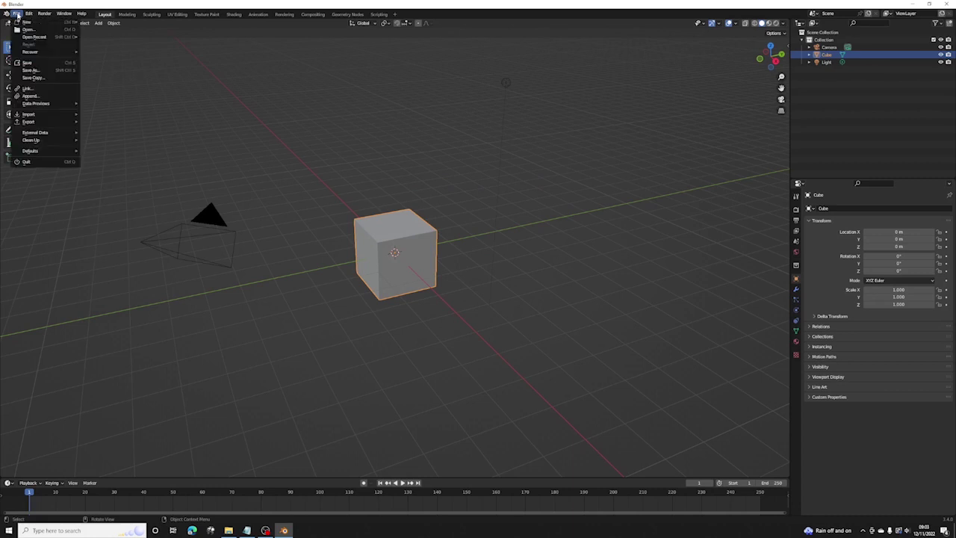
# - In Preferences > Add-ons, install vpx_lightmapper.zip from the Downloads folder
pyautogui.moveTo(28, 15)
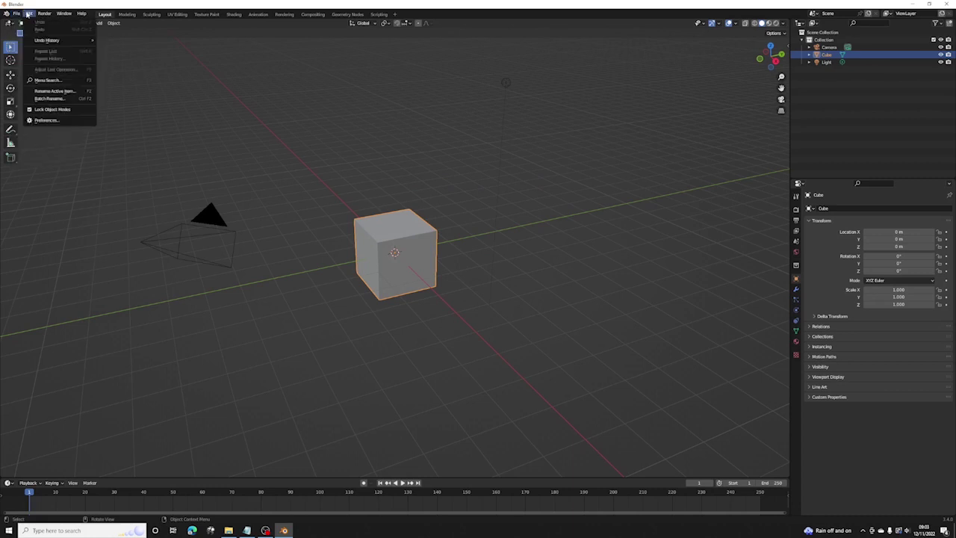
pyautogui.click(58, 121)
pyautogui.moveTo(110, 17); pyautogui.dragTo(345, 67)
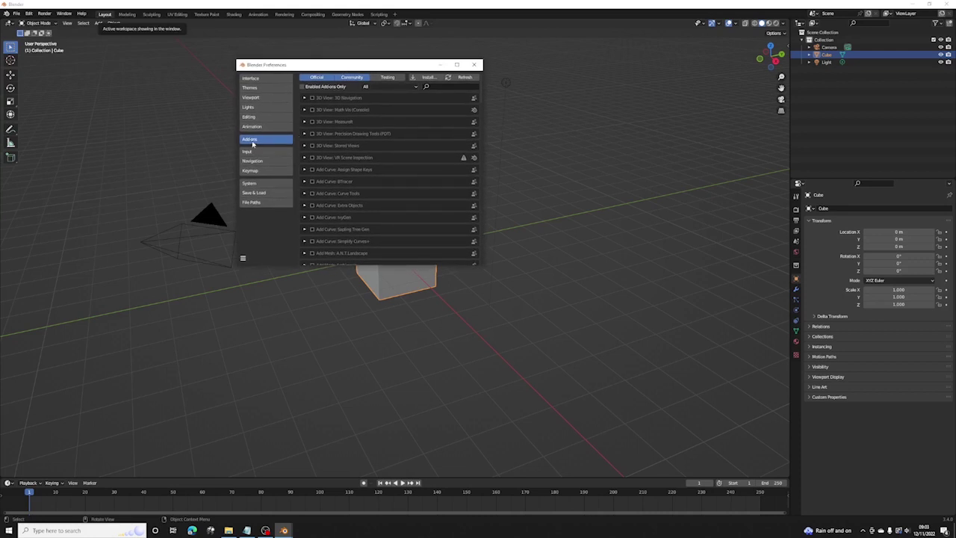
pyautogui.click(428, 77)
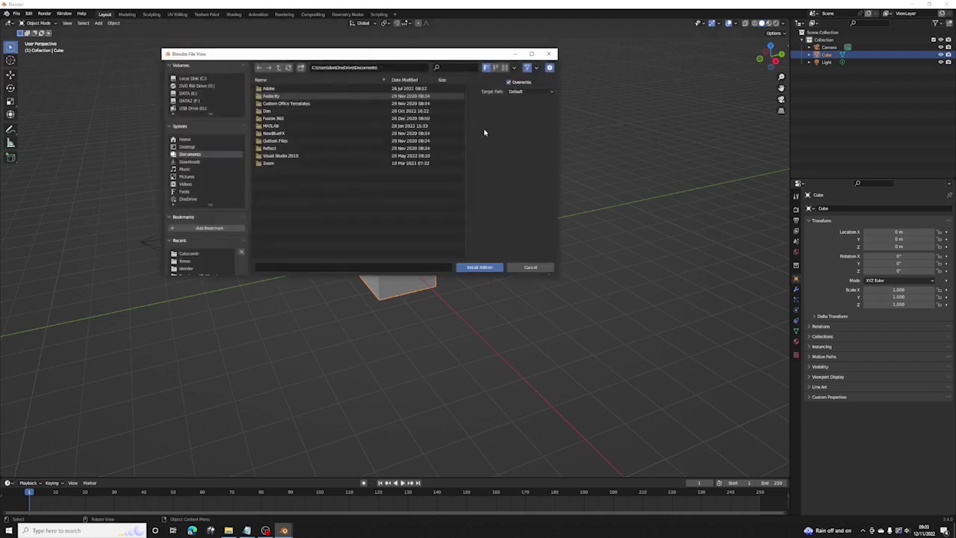
pyautogui.click(192, 163)
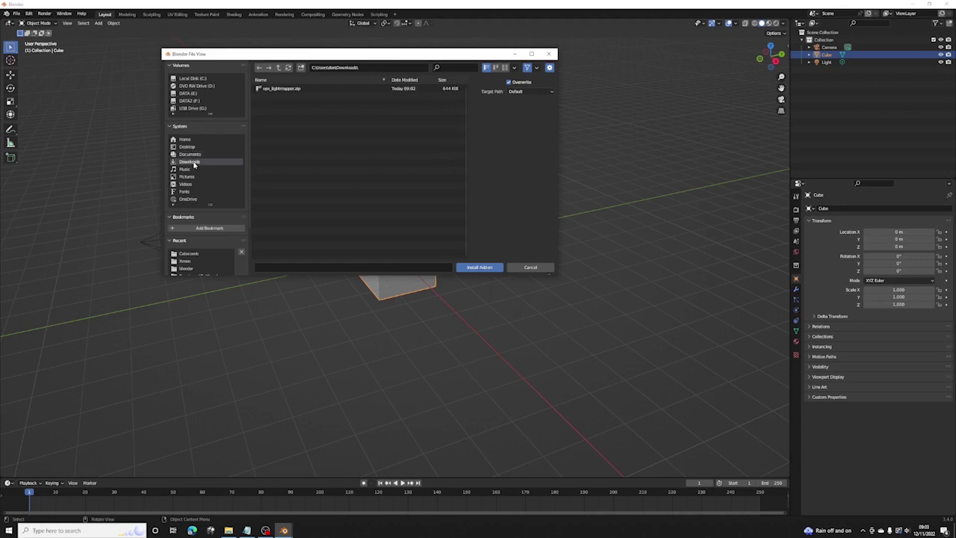
pyautogui.click(290, 90)
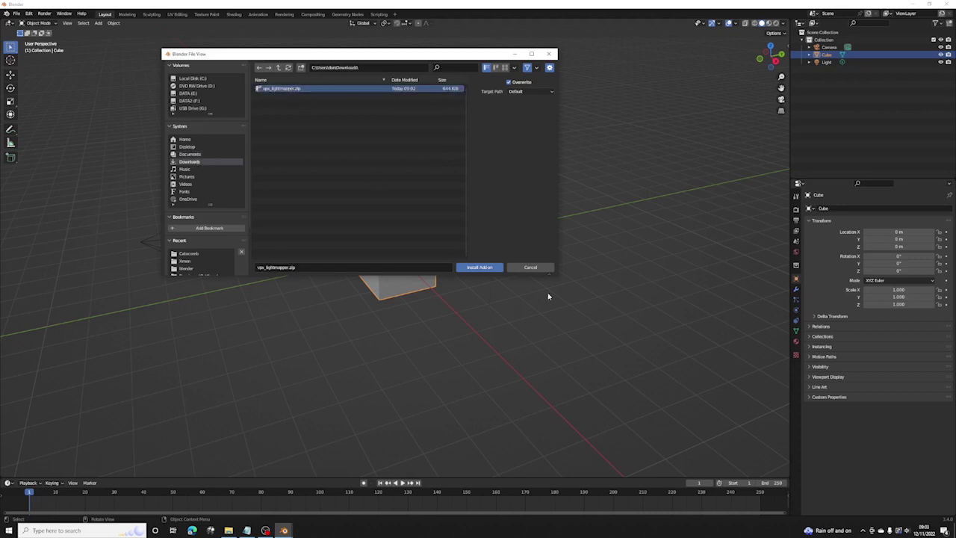
pyautogui.click(471, 268)
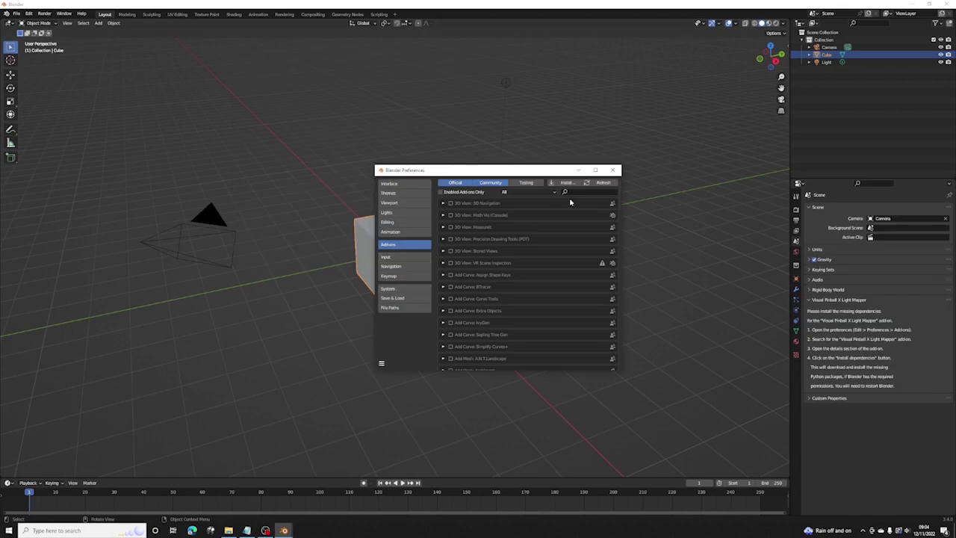
# - Search add-ons for 'visu' and expand the Import-Export: Visual Pinball X Light Mapper entry
pyautogui.click(572, 192)
pyautogui.write('visual')
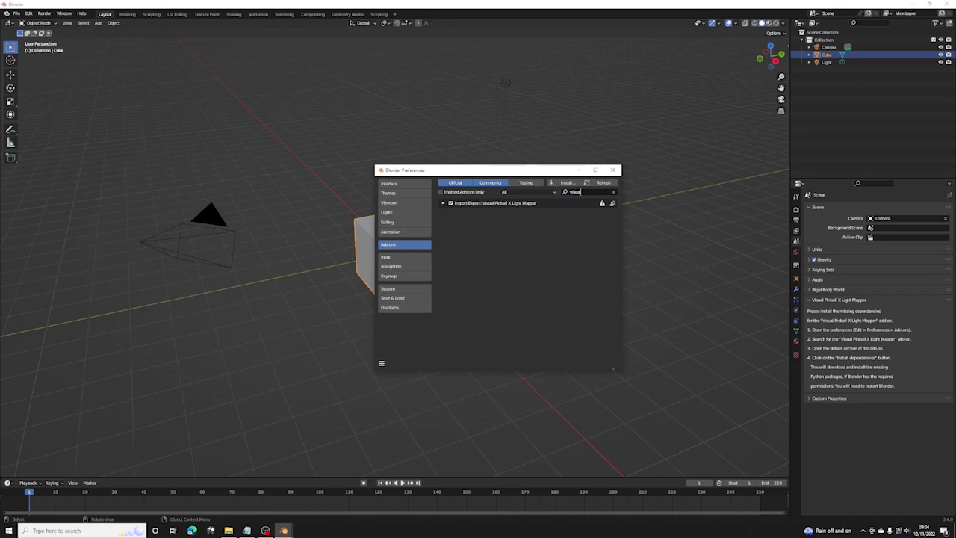
pyautogui.click(443, 203)
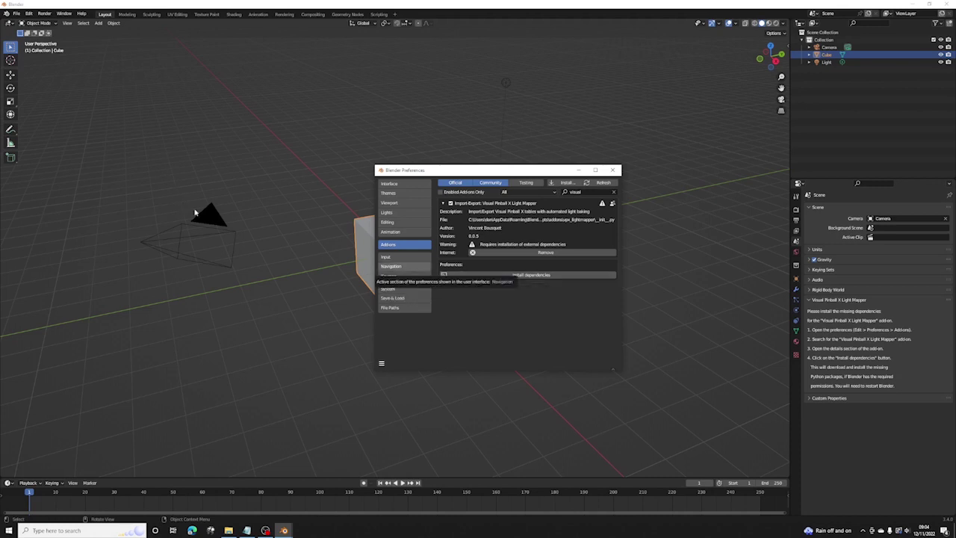
pyautogui.click(65, 16)
# - Toggle the system console and move the Blender window right to reveal it
pyautogui.click(59, 17)
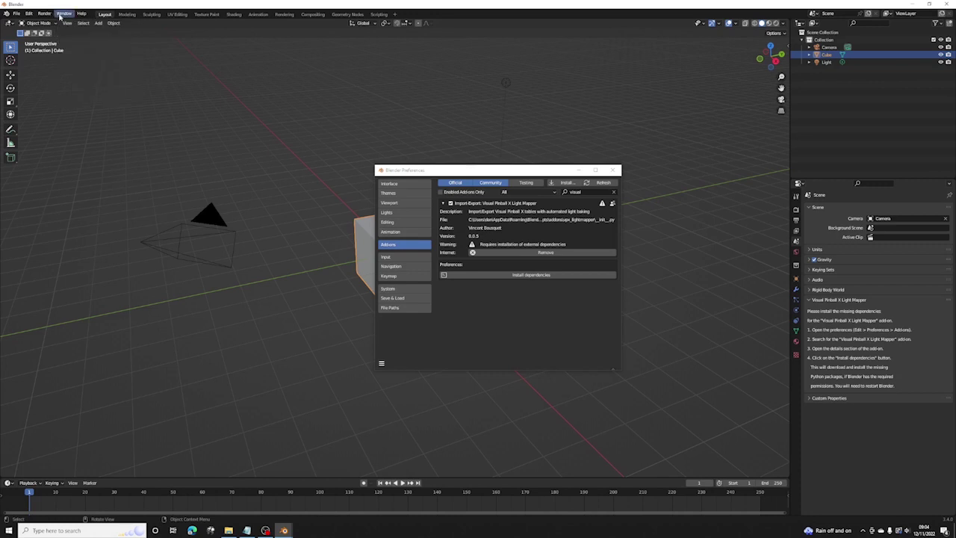
pyautogui.click(60, 15)
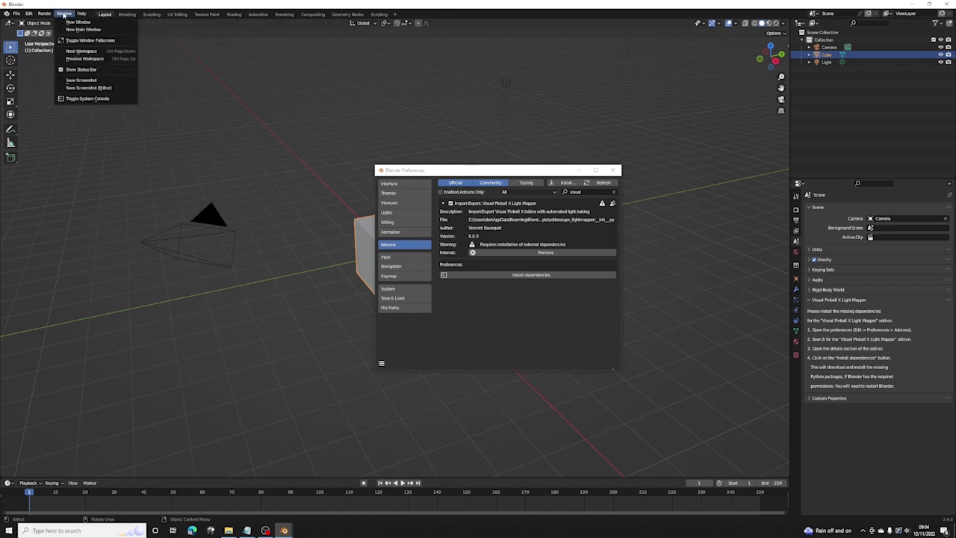
pyautogui.click(88, 100)
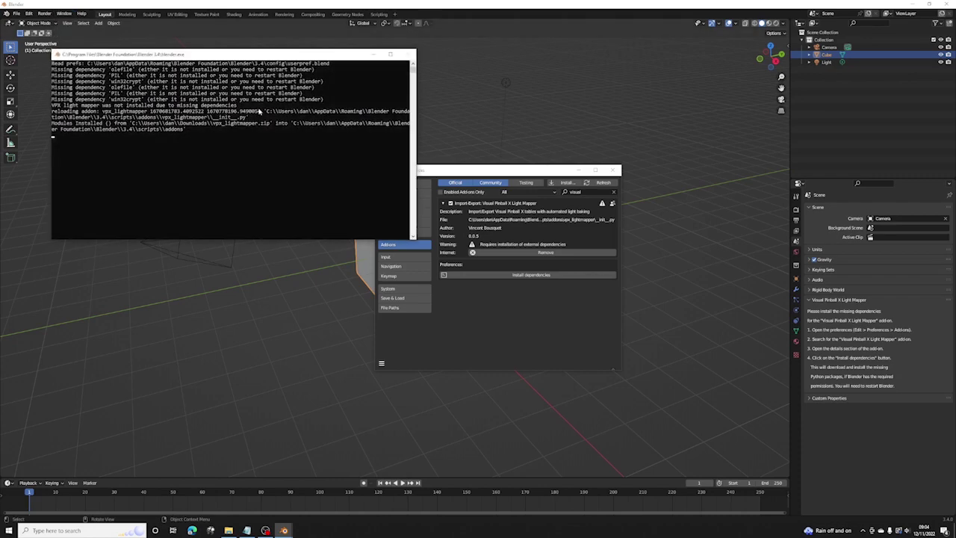
pyautogui.click(348, 4)
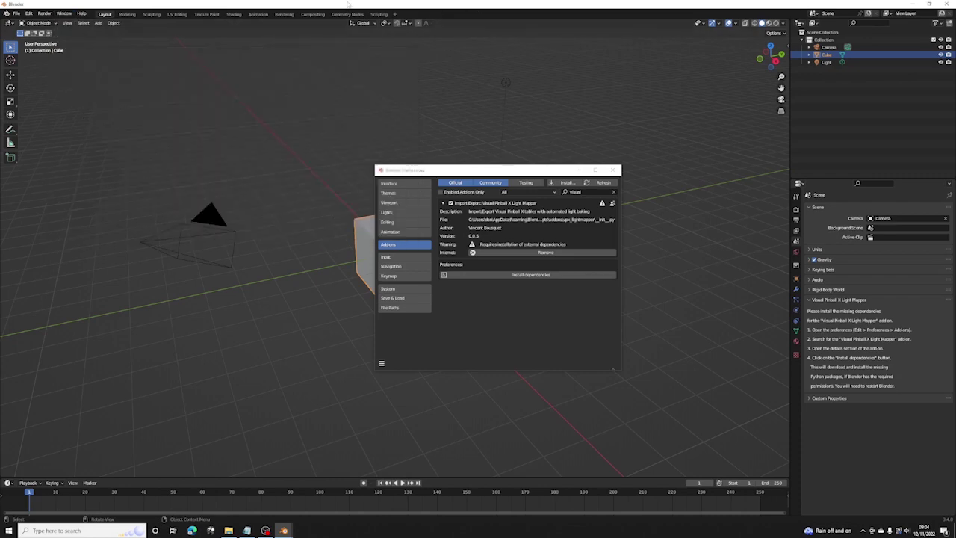
pyautogui.doubleClick(348, 4)
pyautogui.moveTo(124, 10); pyautogui.dragTo(522, 5)
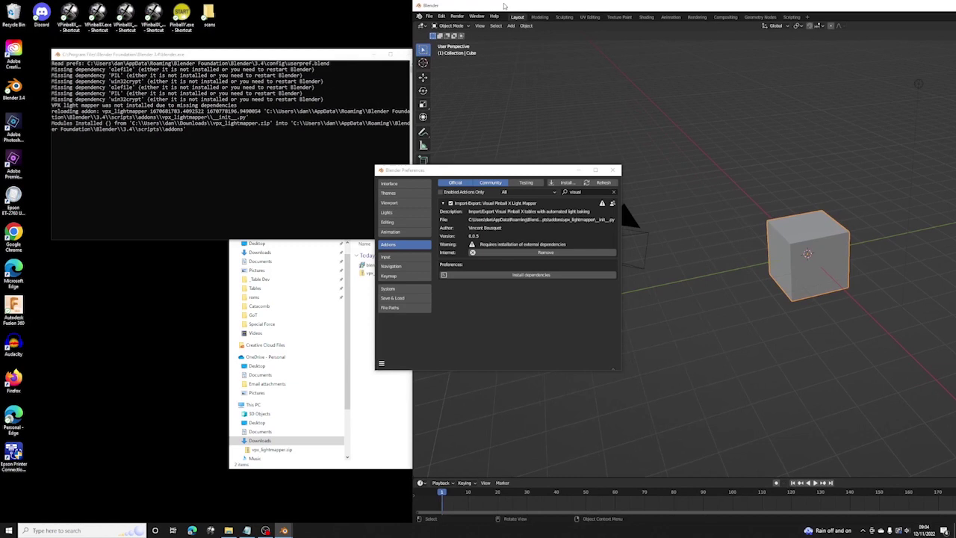
# - Install dependencies, confirming olefile, Pillow 9.3.0 and pywin32-305 in the console
pyautogui.click(534, 278)
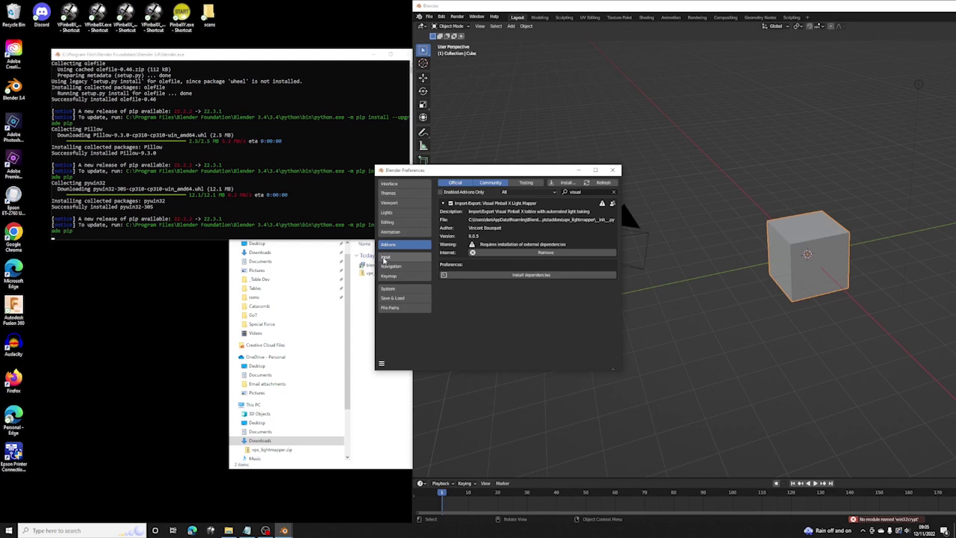
pyautogui.click(319, 56)
pyautogui.moveTo(319, 57); pyautogui.dragTo(293, 43)
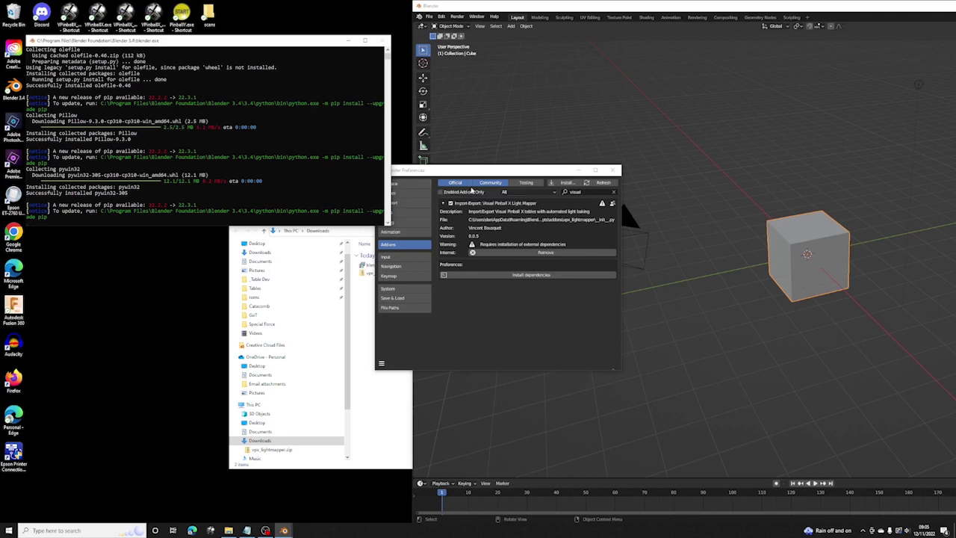
pyautogui.moveTo(470, 173); pyautogui.dragTo(461, 174)
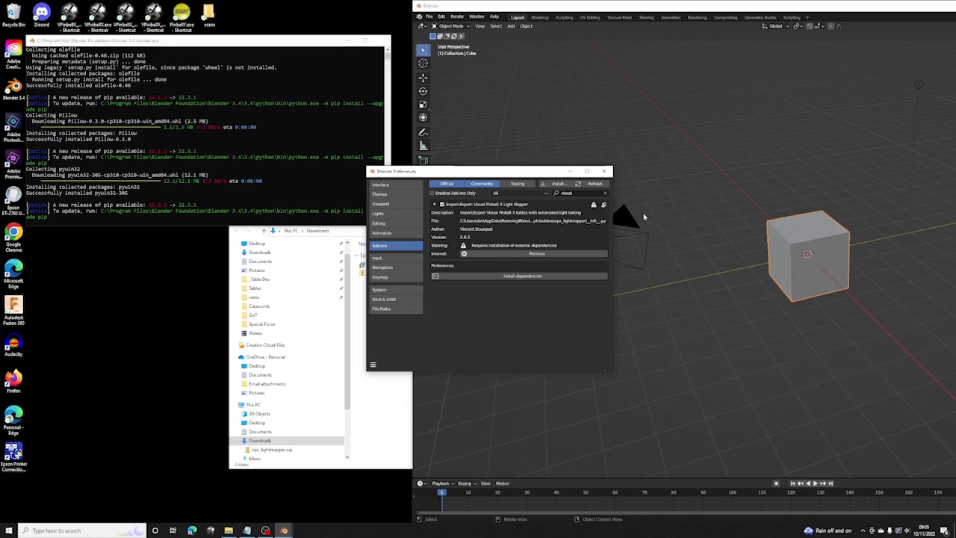
# - Close Preferences, quit Blender via File > Quit, and relaunch it from the Blender 3.4 shortcut
pyautogui.click(607, 171)
pyautogui.doubleClick(633, 5)
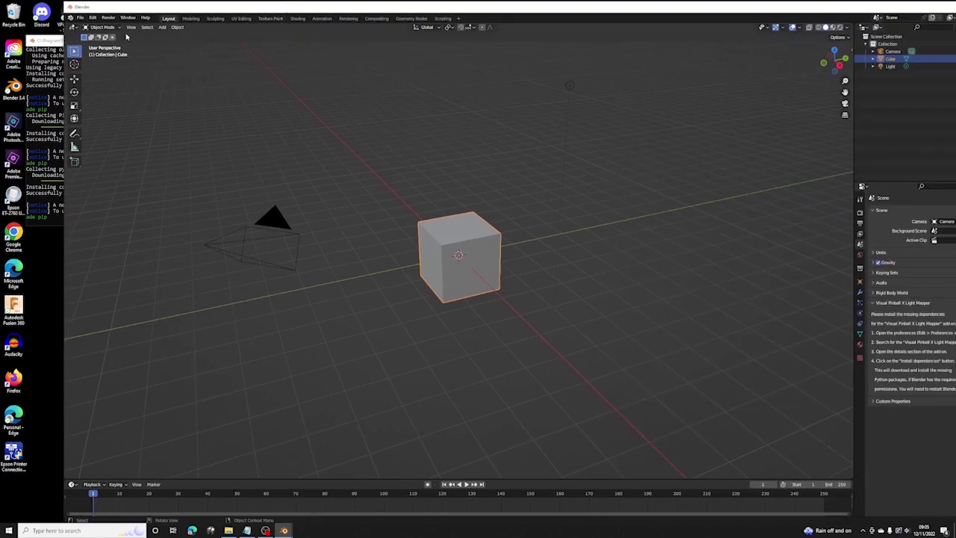
pyautogui.click(80, 17)
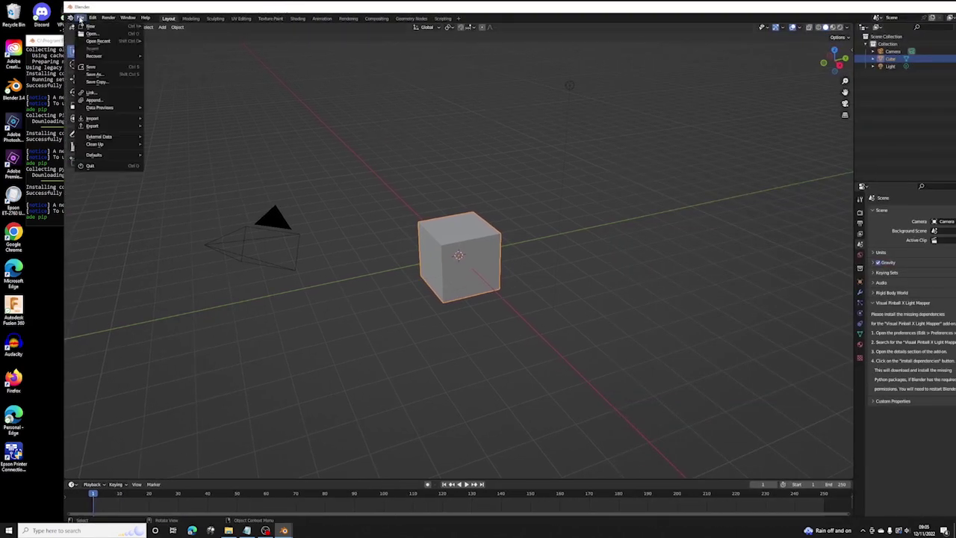
pyautogui.click(95, 166)
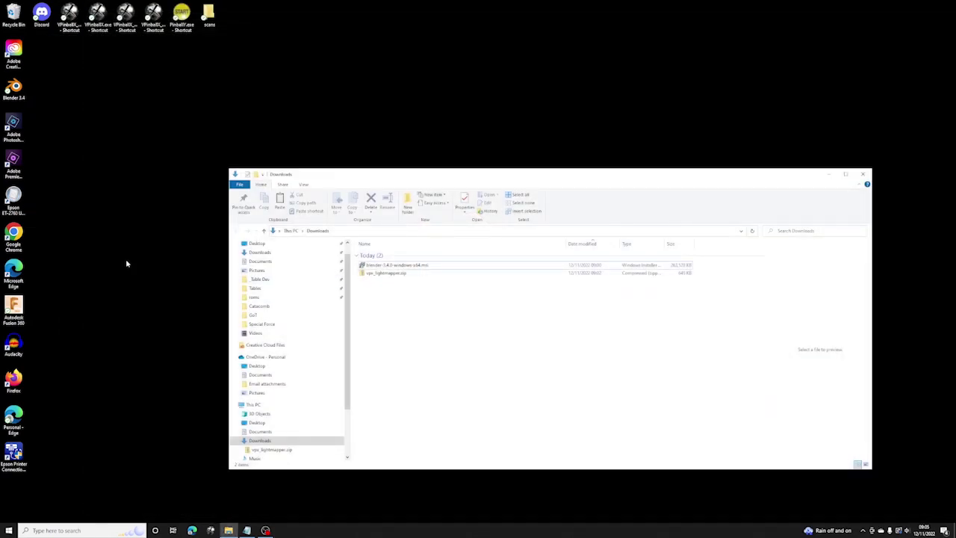
pyautogui.click(17, 89)
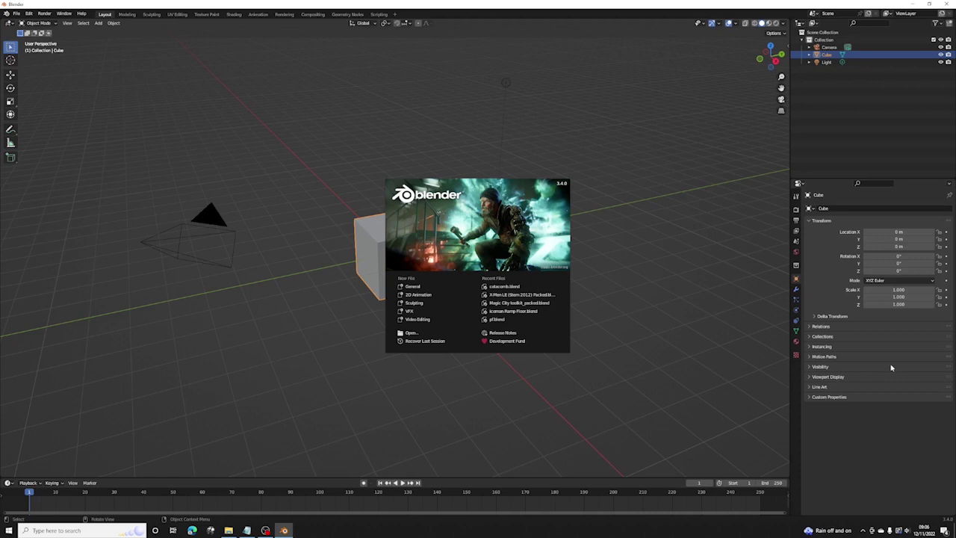
# - Dismiss the splash screen and browse the Scene properties to find the new VPX panels
pyautogui.click(673, 317)
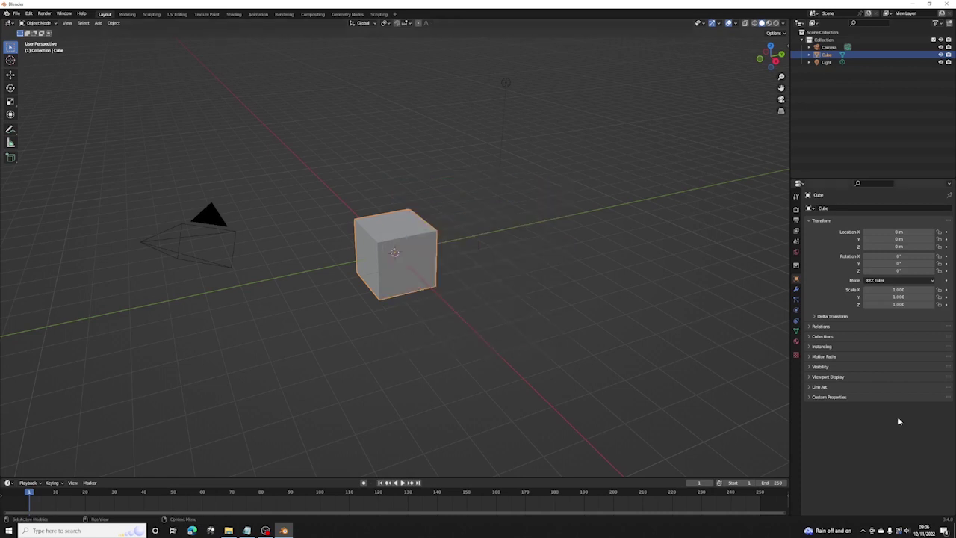
pyautogui.click(795, 240)
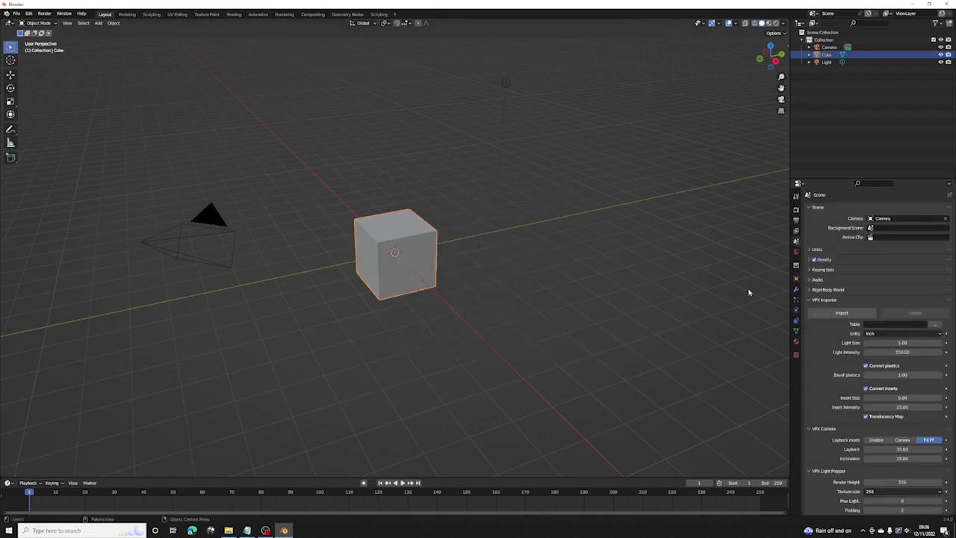
pyautogui.scroll(-5, 844, 437)
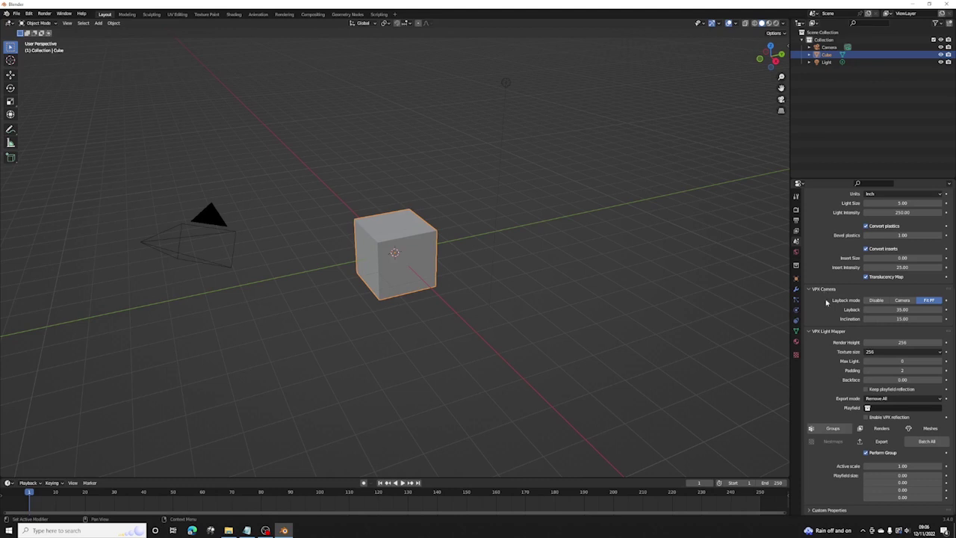
pyautogui.scroll(3, 831, 335)
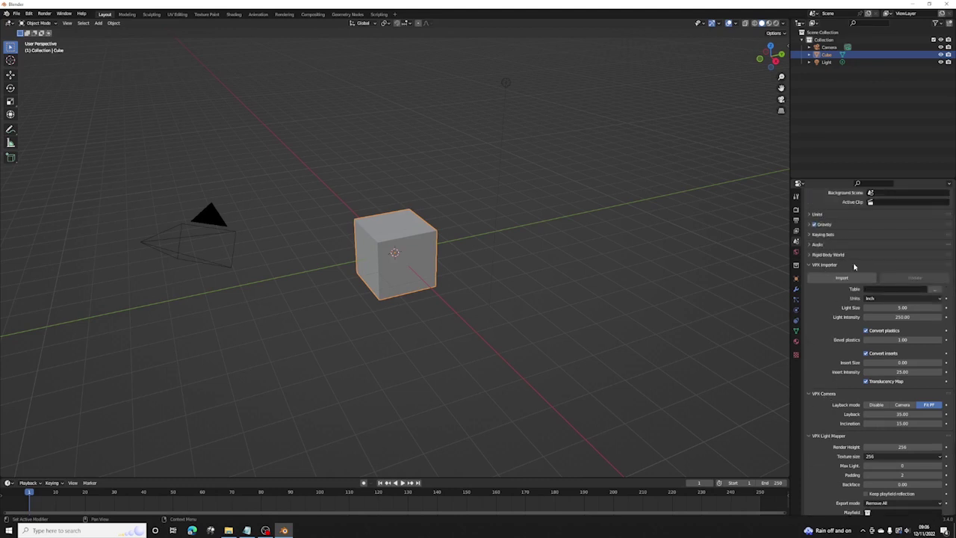
pyautogui.scroll(-1, 823, 387)
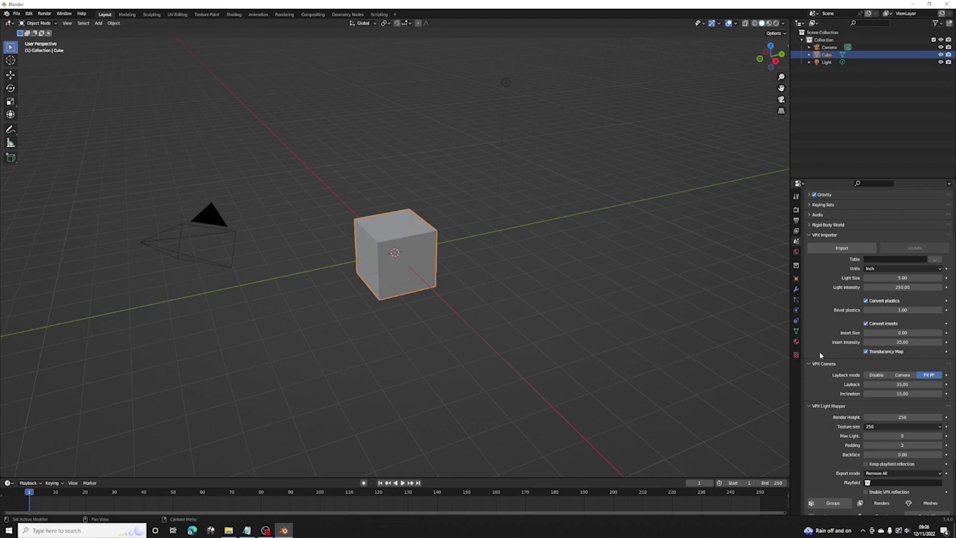
# - Collapse and re-expand the VPX Importer, VPX Camera and VPX Light Mapper panels
pyautogui.click(821, 234)
pyautogui.click(821, 289)
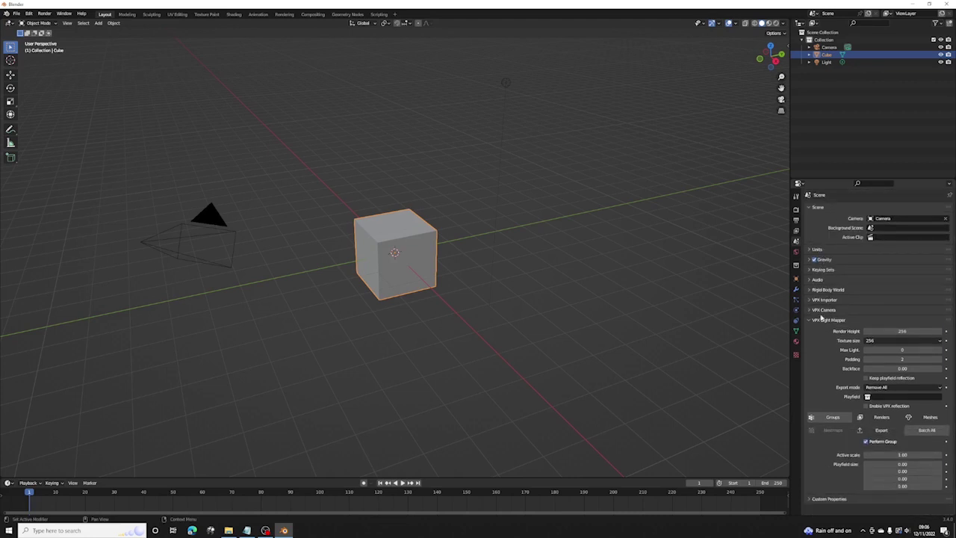
pyautogui.click(822, 320)
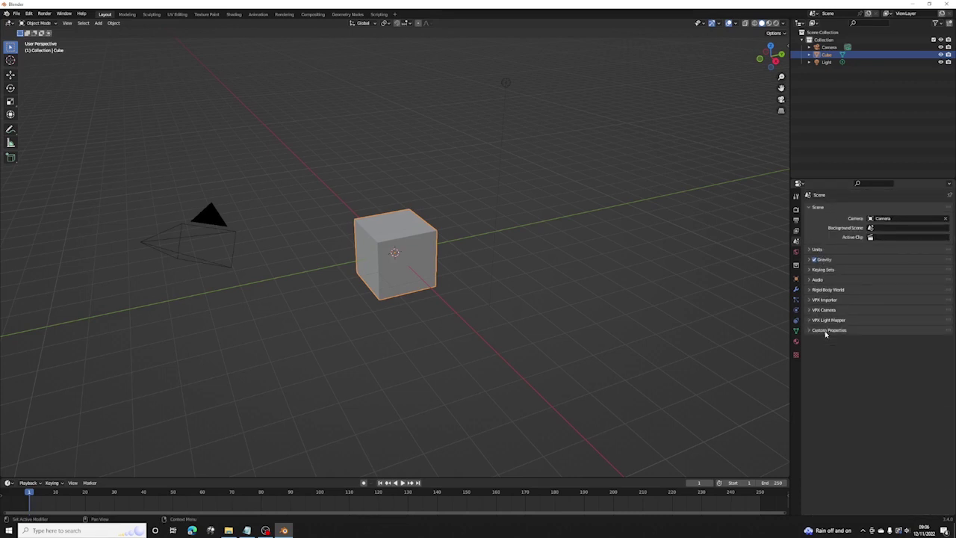
pyautogui.click(824, 320)
pyautogui.click(823, 309)
pyautogui.click(824, 299)
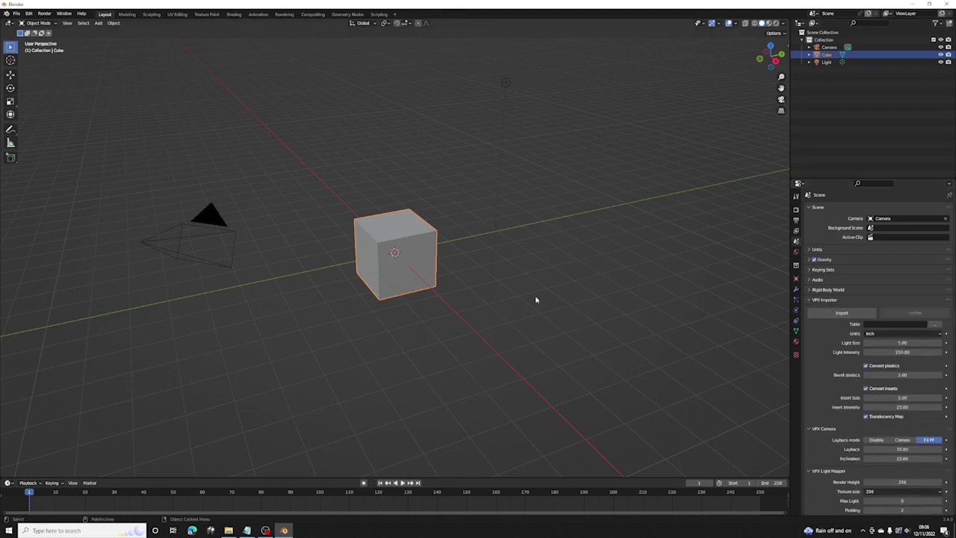